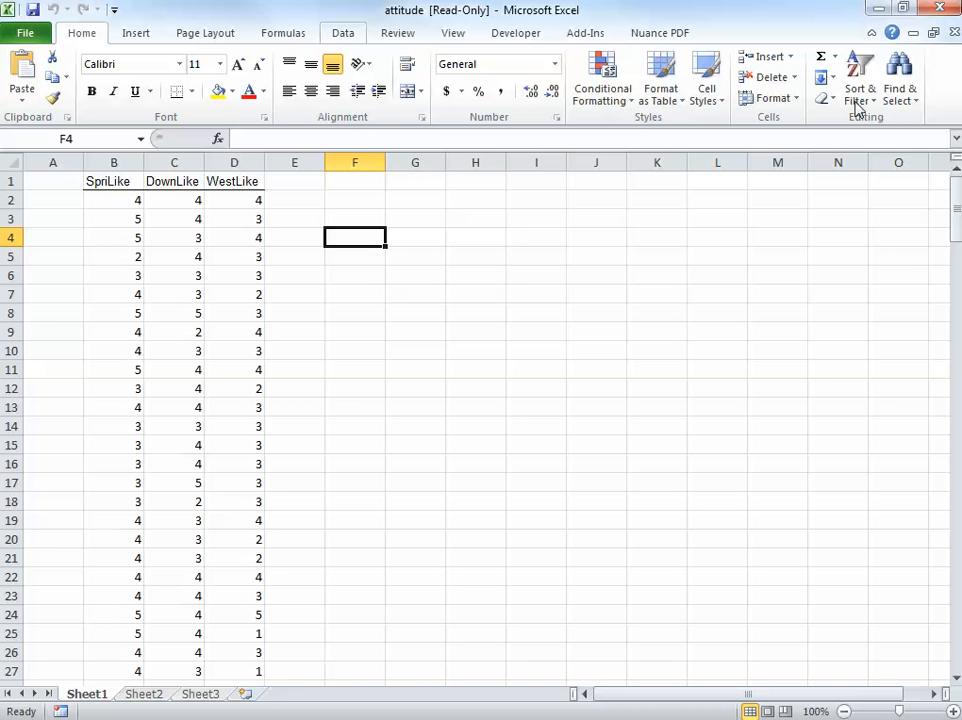
- Start a Descriptive Statistics analysis with the SpriLike column, $B$1:$B$201, as its input range
scroll(897, 108, down, 4)
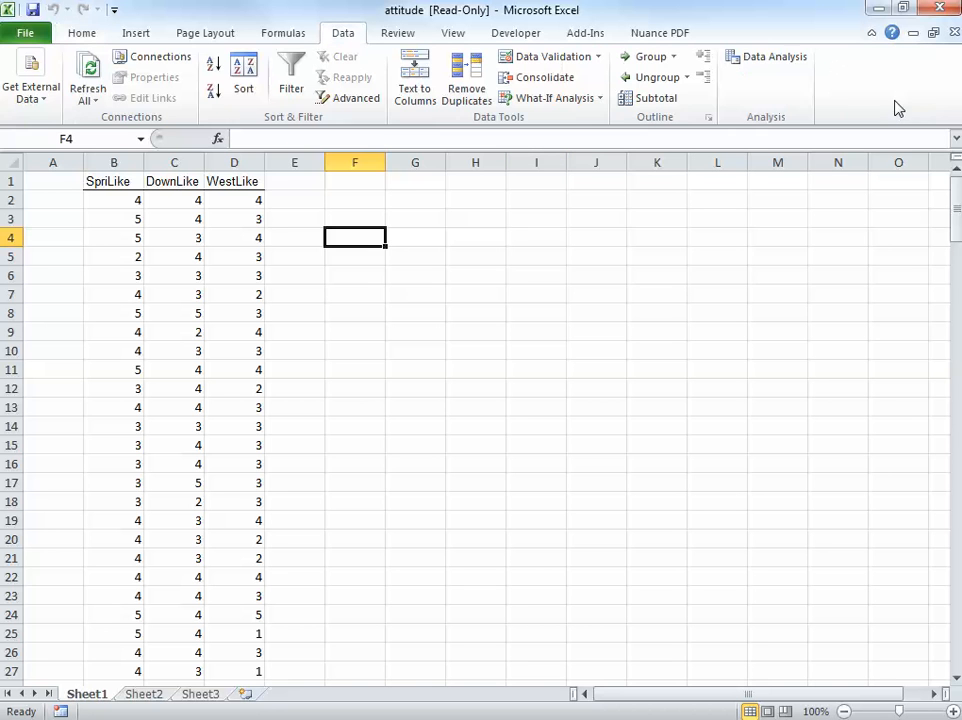
click(777, 58)
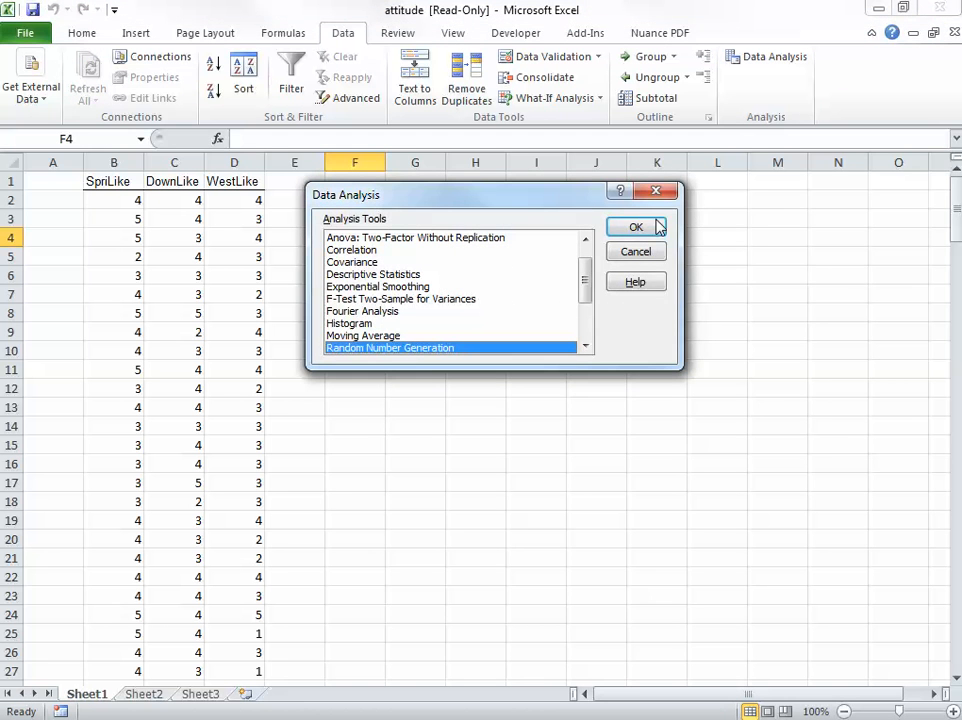
click(397, 275)
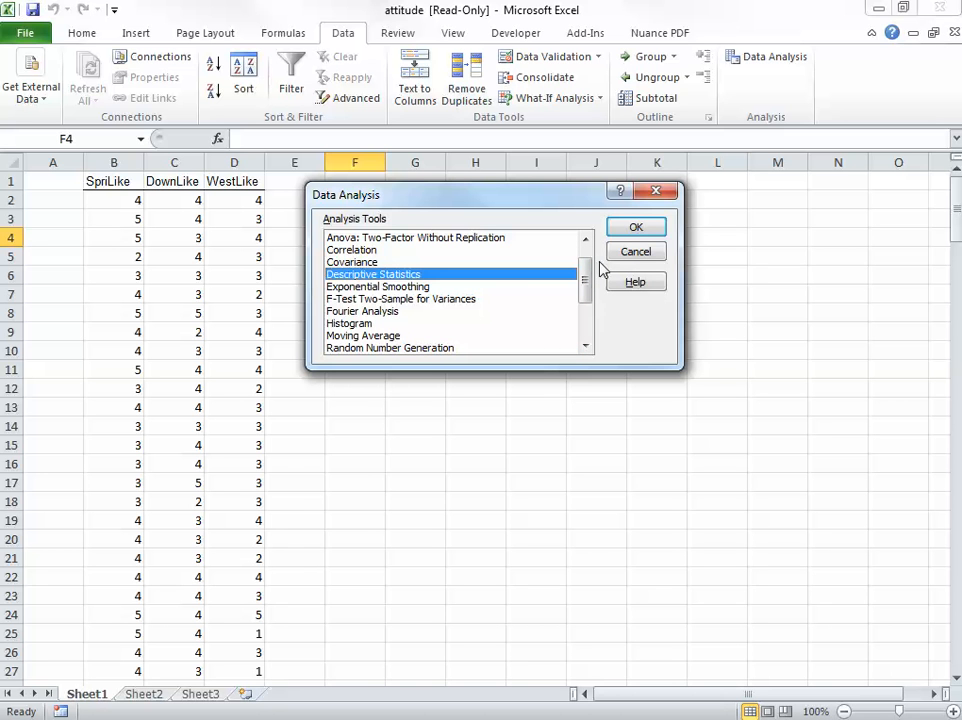
click(638, 227)
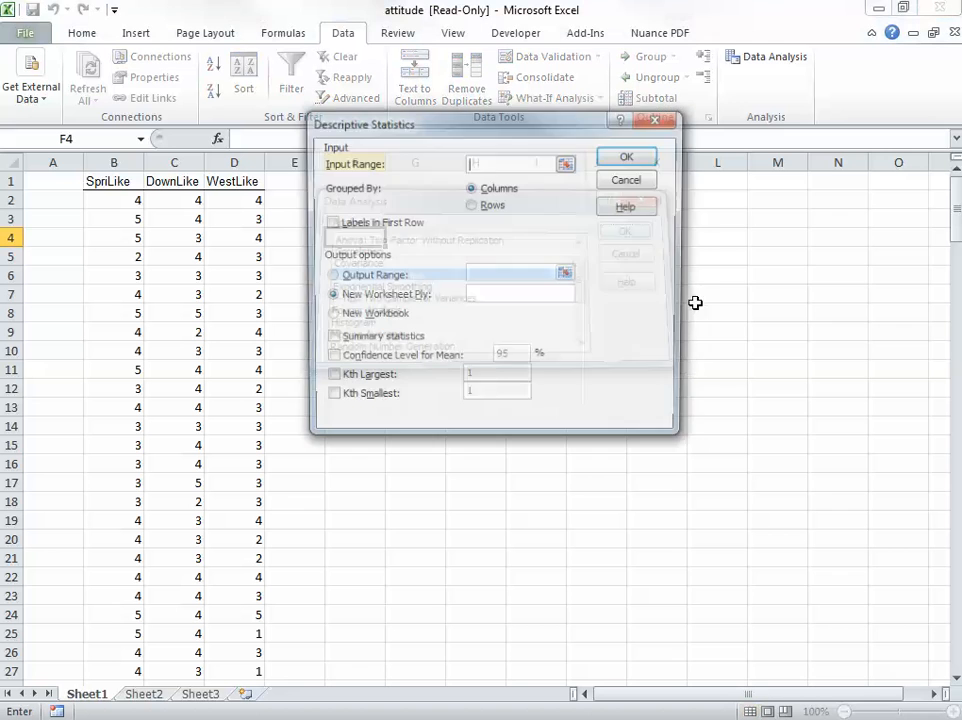
drag(533, 124, 589, 127)
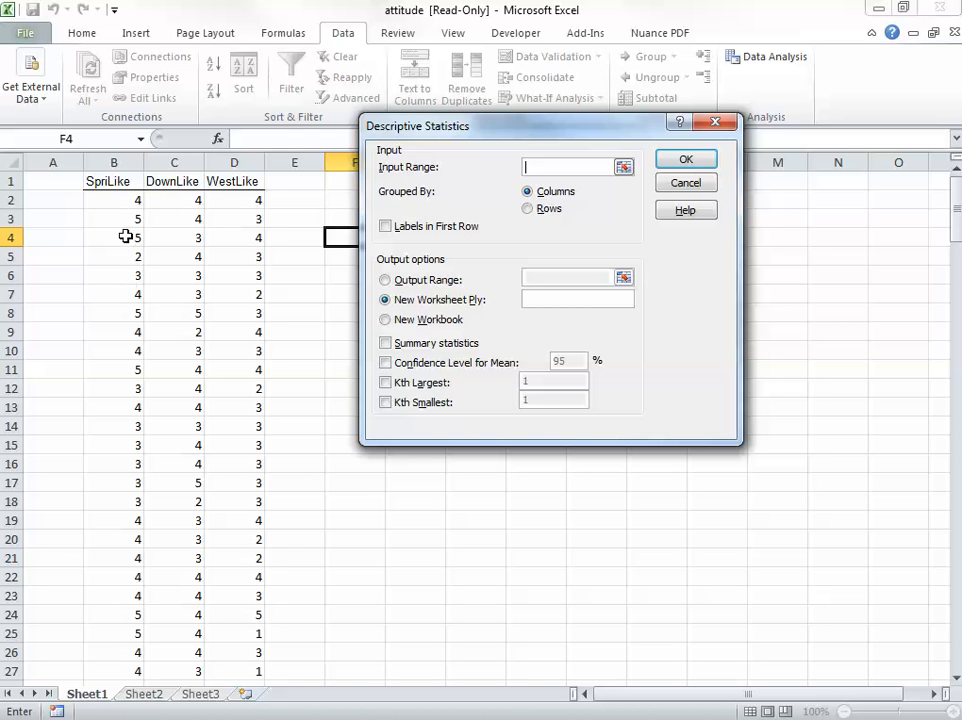
drag(118, 181, 135, 636)
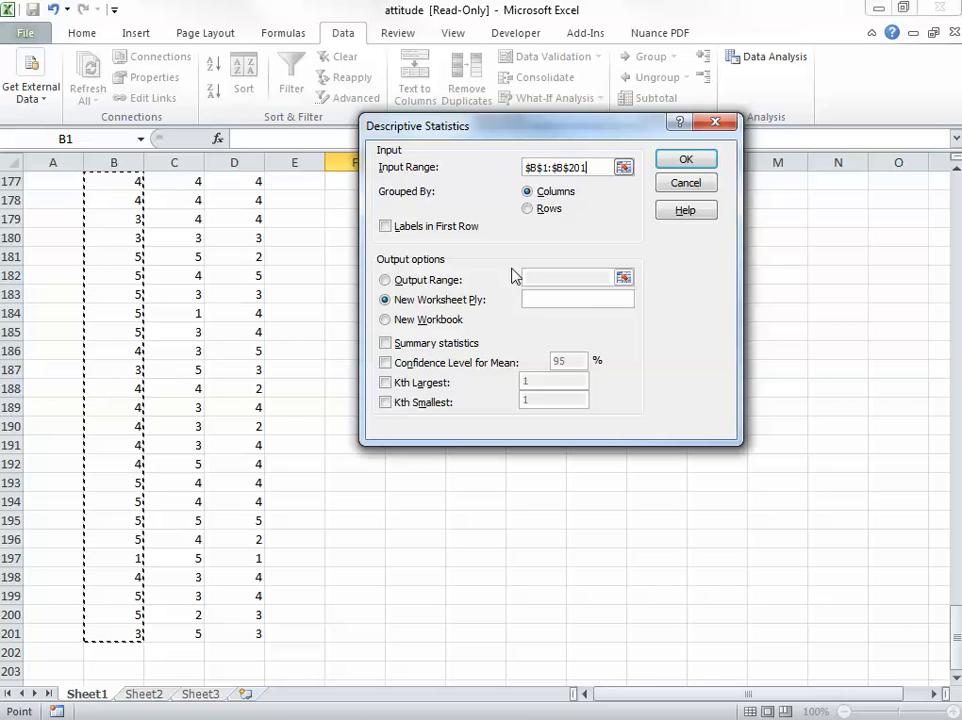
- Generate the statistics on a new worksheet with labels in first row, summary statistics and a 95% confidence level for the mean
click(389, 230)
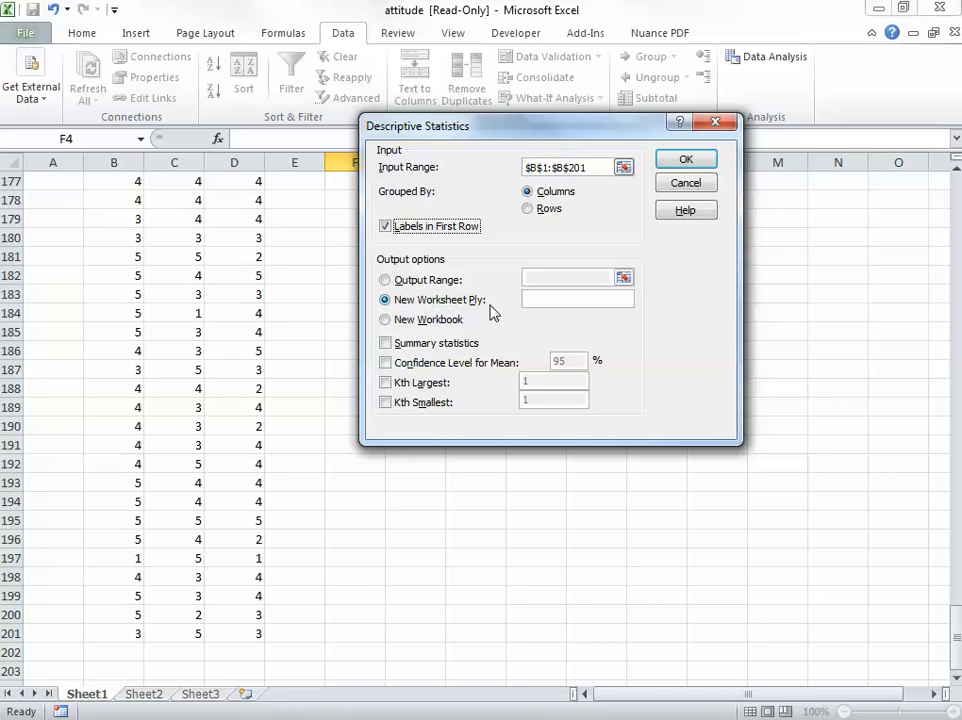
click(386, 346)
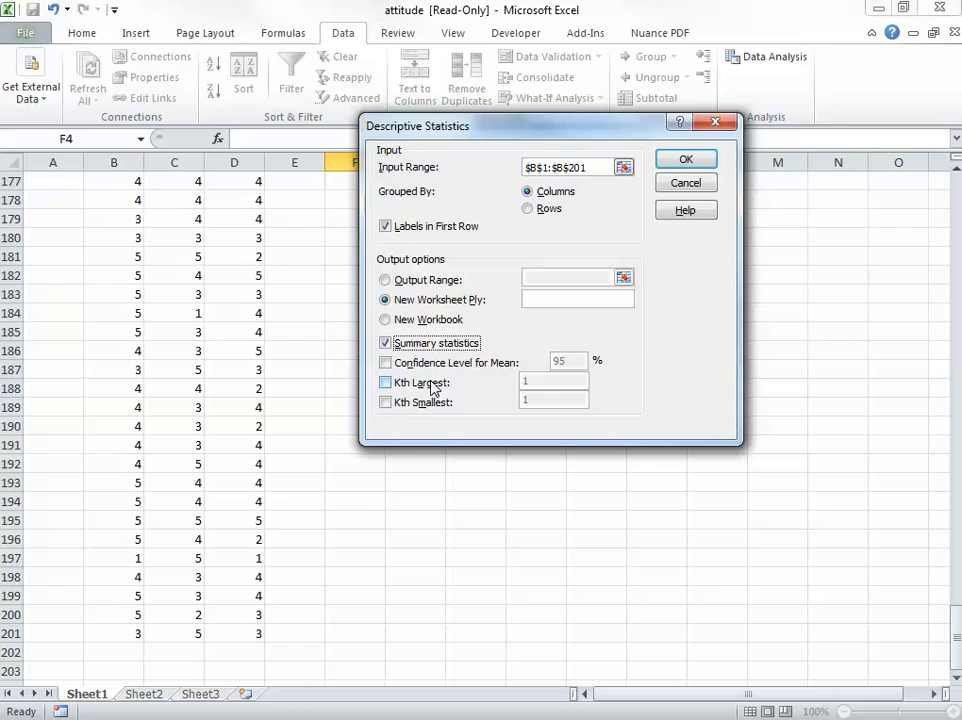
click(386, 363)
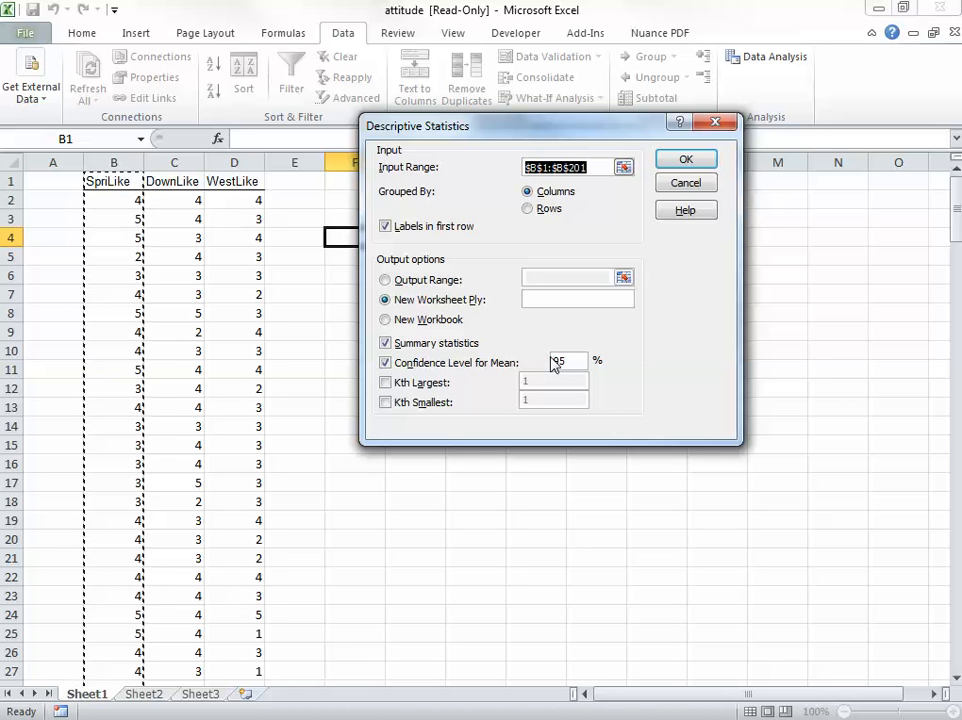
click(687, 161)
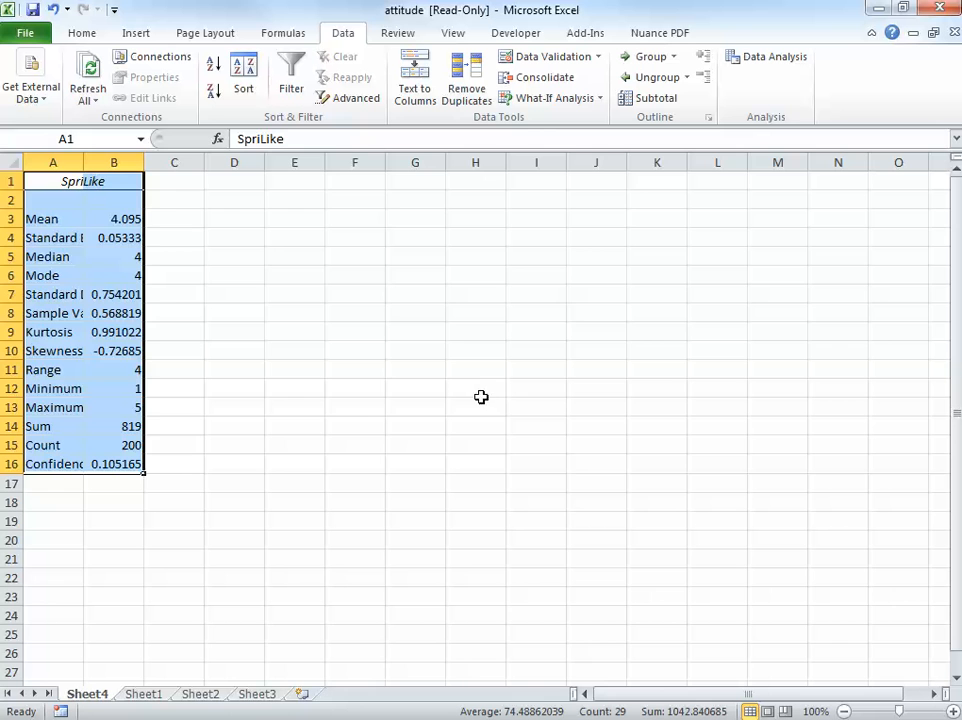
- Autofit columns A and B of the SpriLike statistics output and check the mean and confidence level cells
double_click(84, 162)
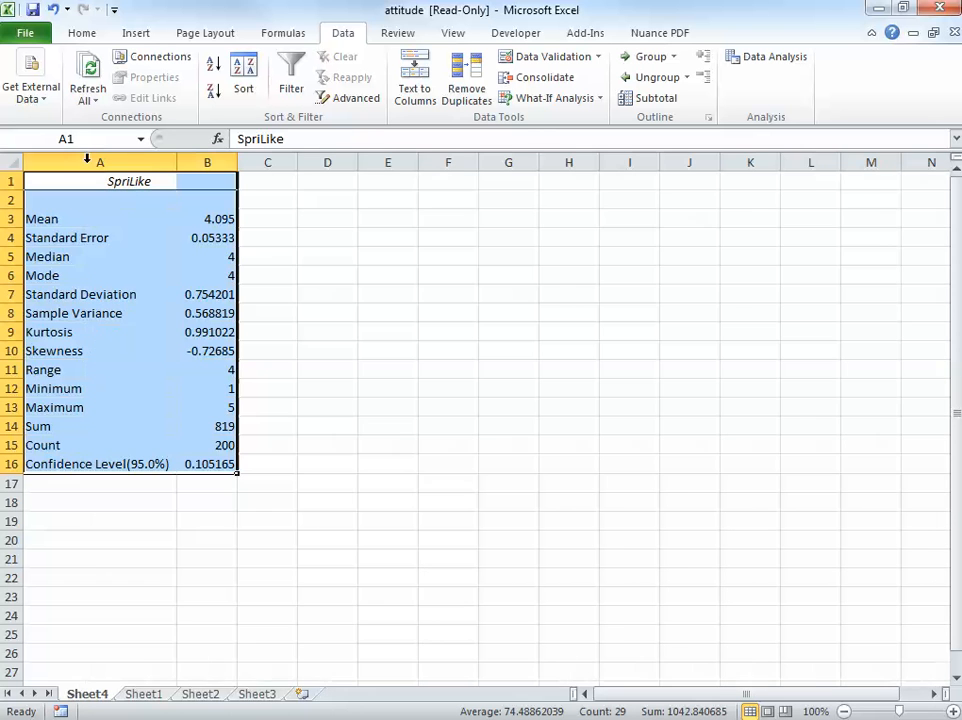
double_click(234, 162)
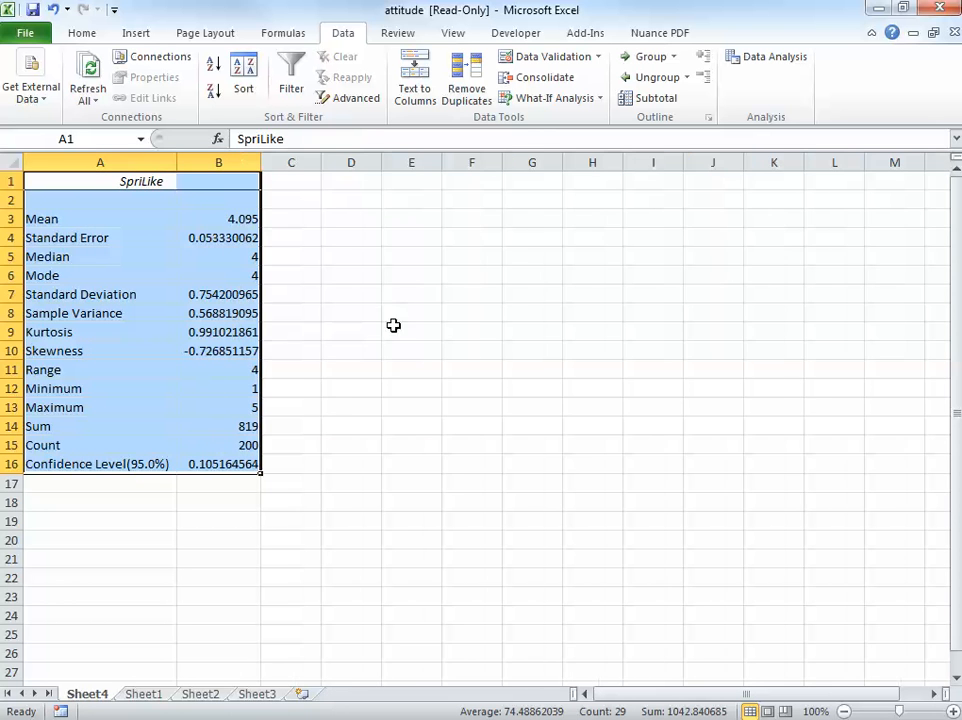
click(240, 217)
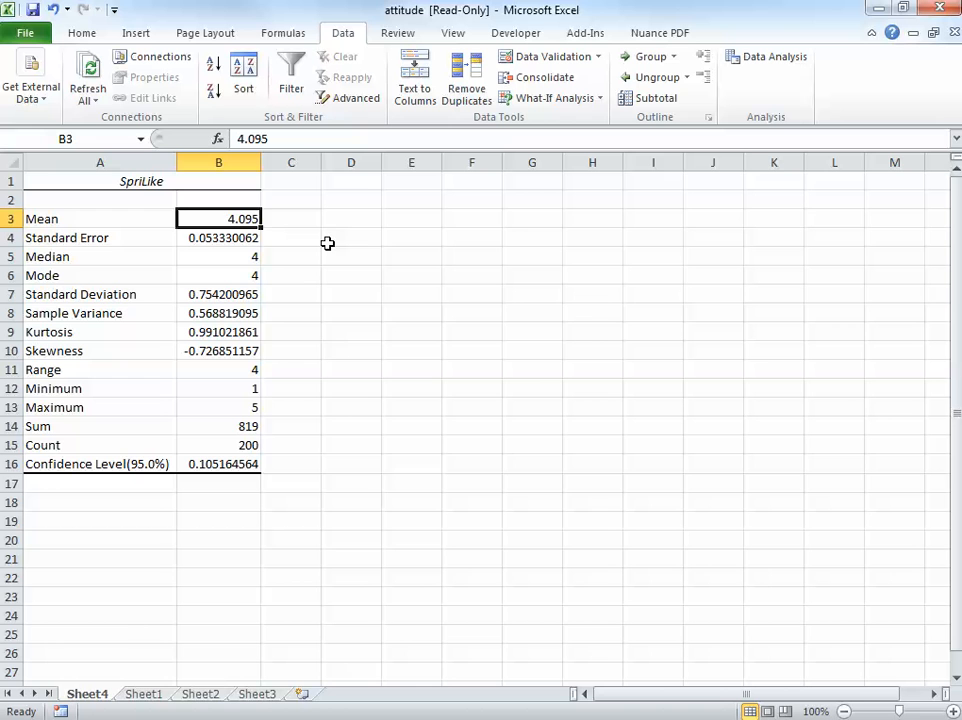
click(232, 463)
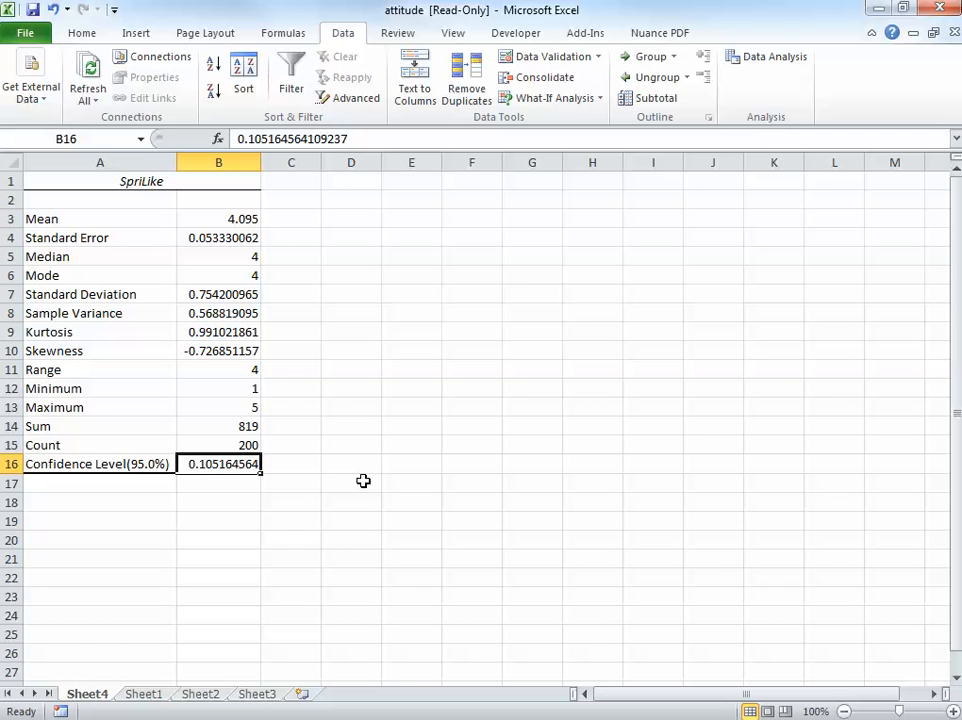
- Add the row labels UCL in A17 and LCL in A18 beneath the statistics table
click(120, 484)
text(UCL)
key(Return)
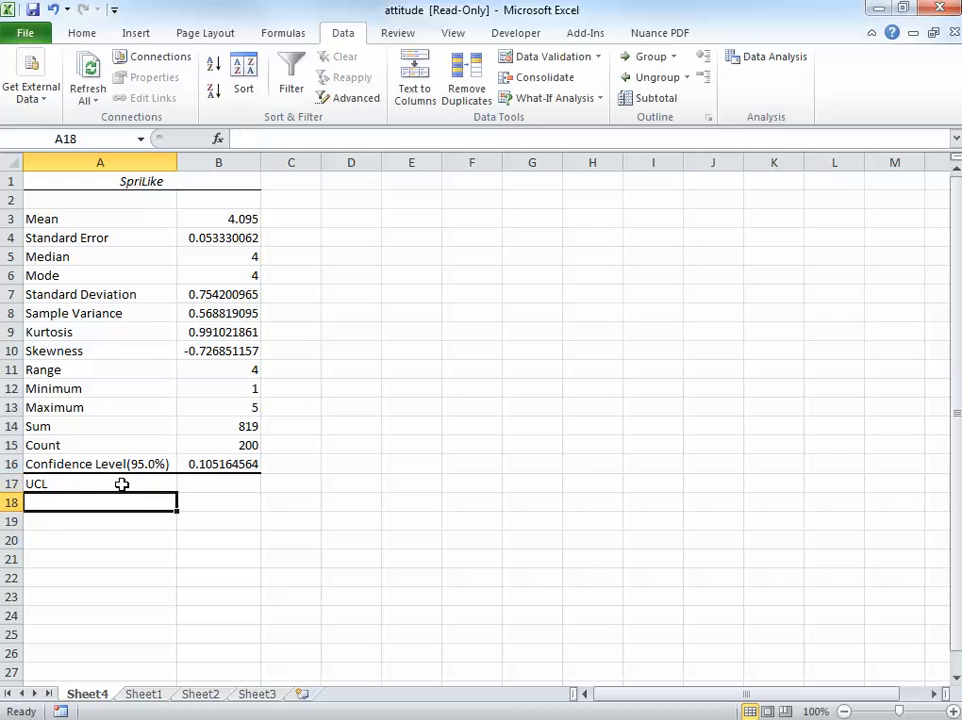
text(LCL)
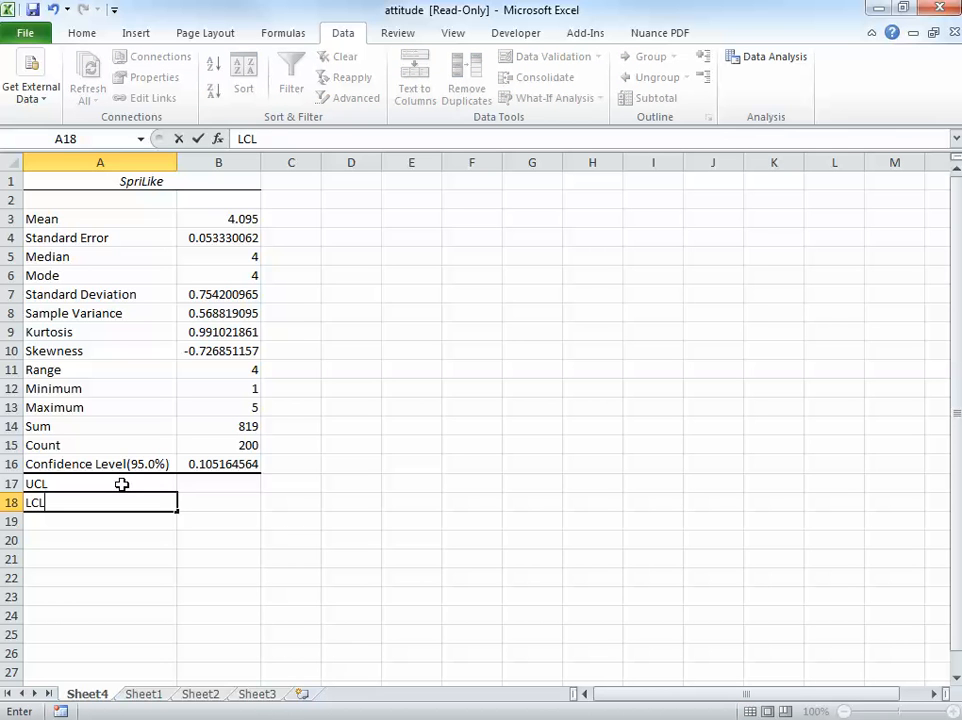
key(Tab)
key(Up)
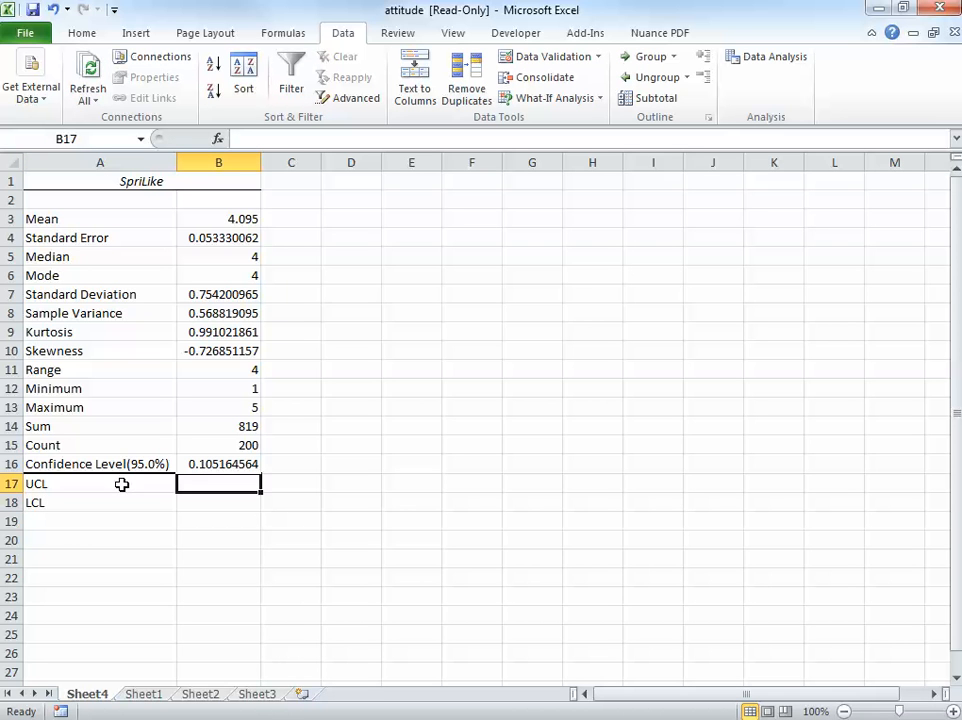
- Enter the note MLE in C16 beside the confidence level value
click(288, 463)
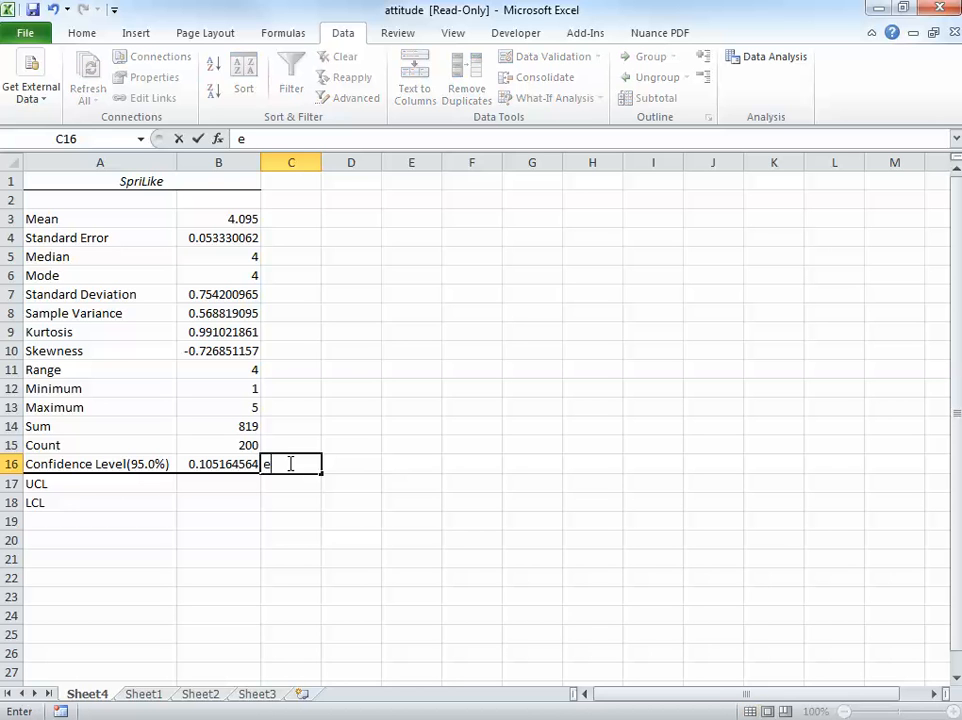
text(MLE)
key(Return)
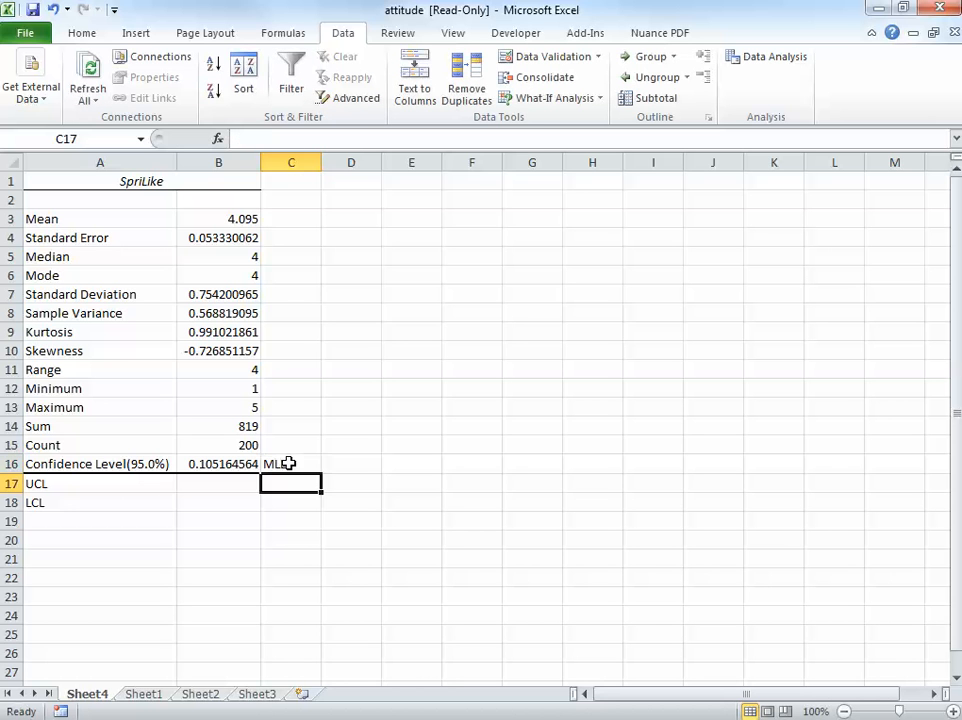
- Calculate the upper confidence limit in B17 by adding the confidence level to the mean, =B3+B16
click(219, 484)
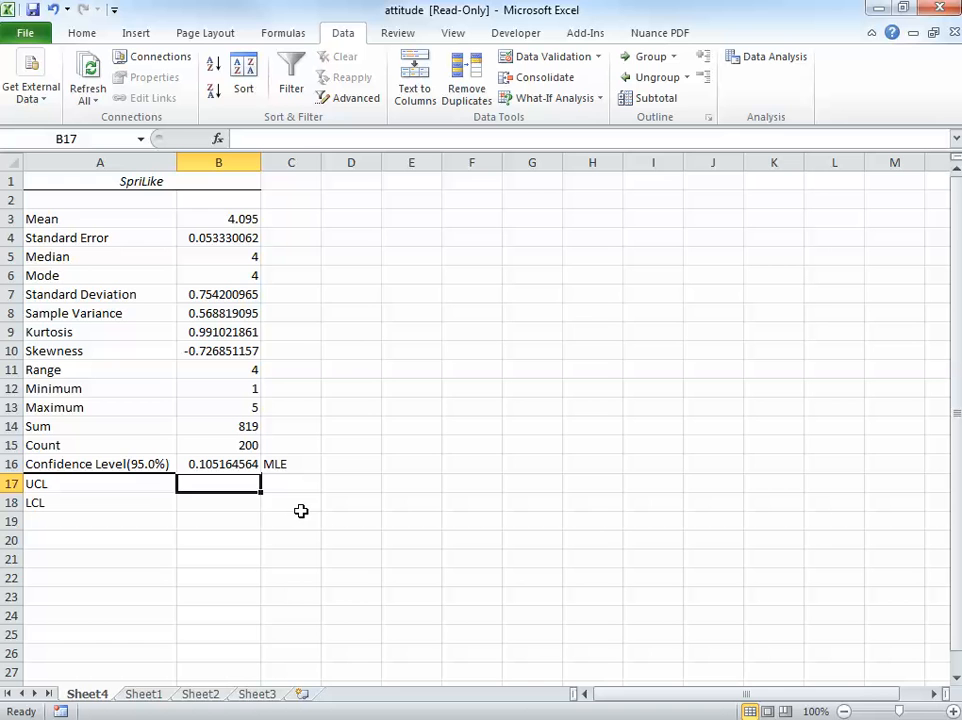
text(=)
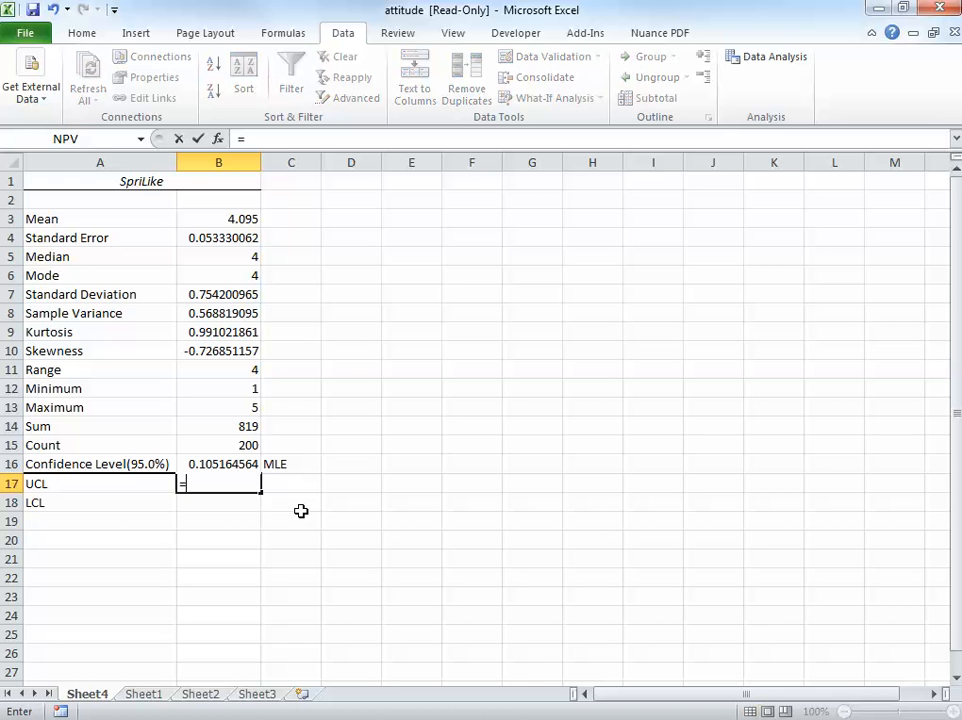
click(244, 220)
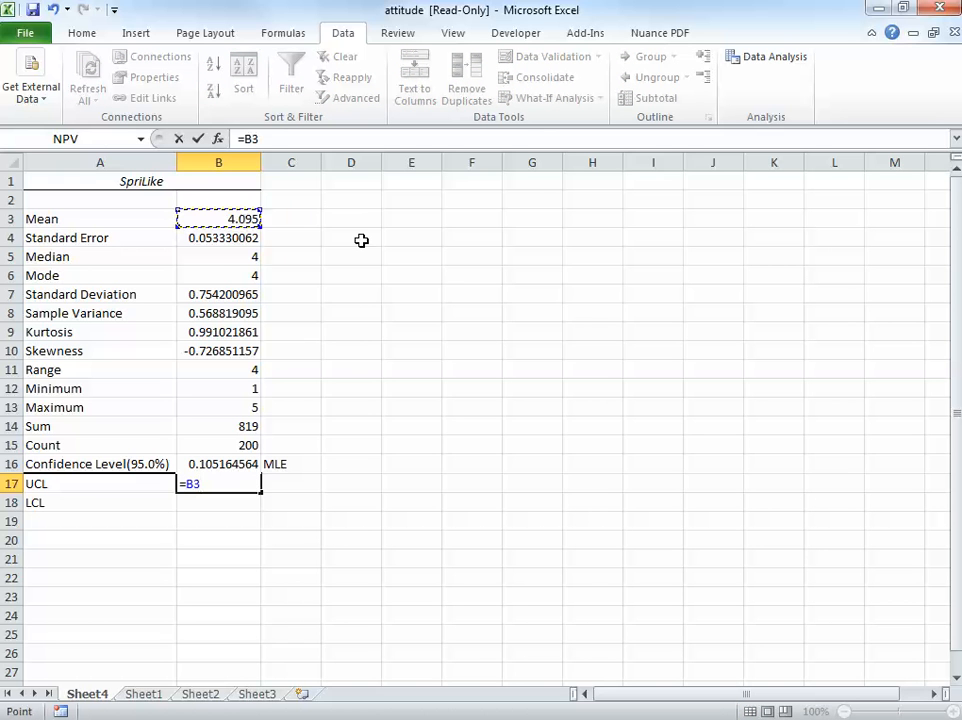
text(+)
click(236, 464)
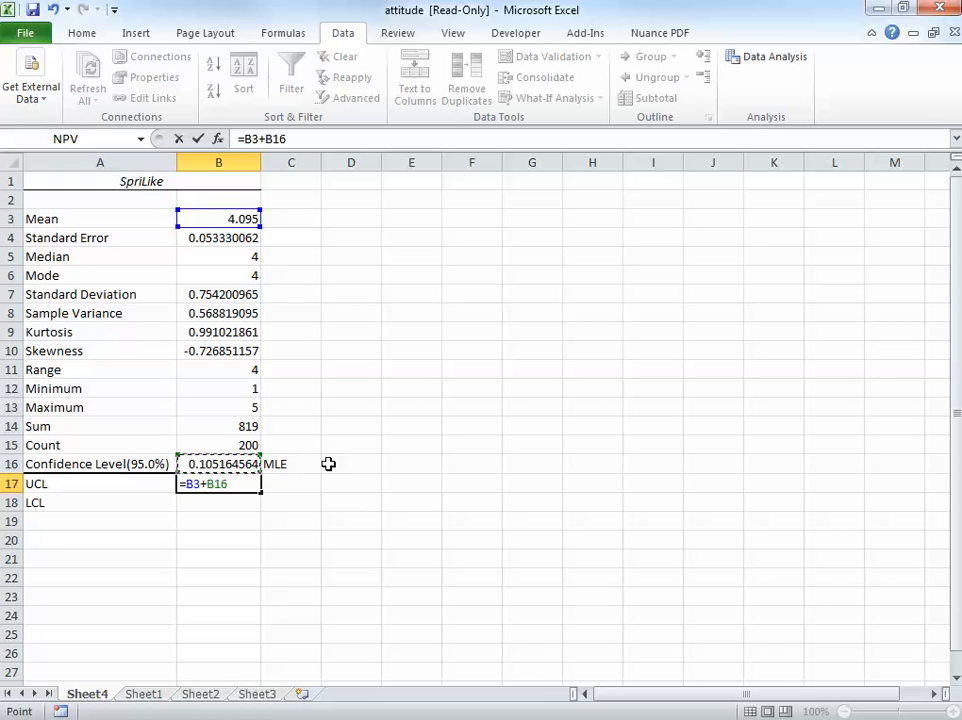
key(Return)
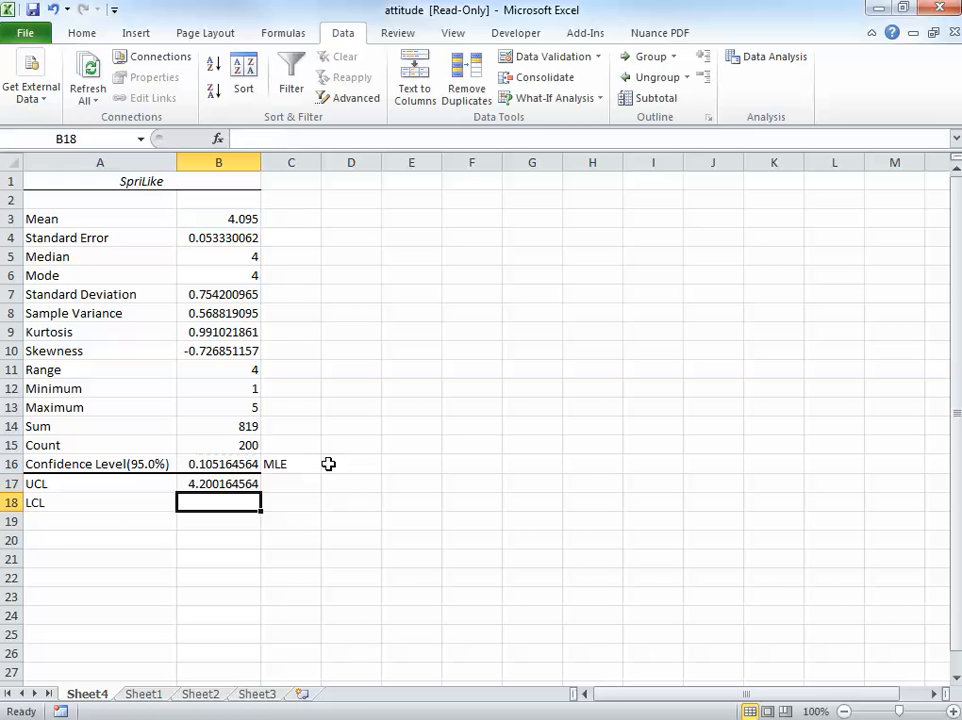
- Calculate the lower confidence limit in B18 with =B3-B16 and check both limit cells
text(=)
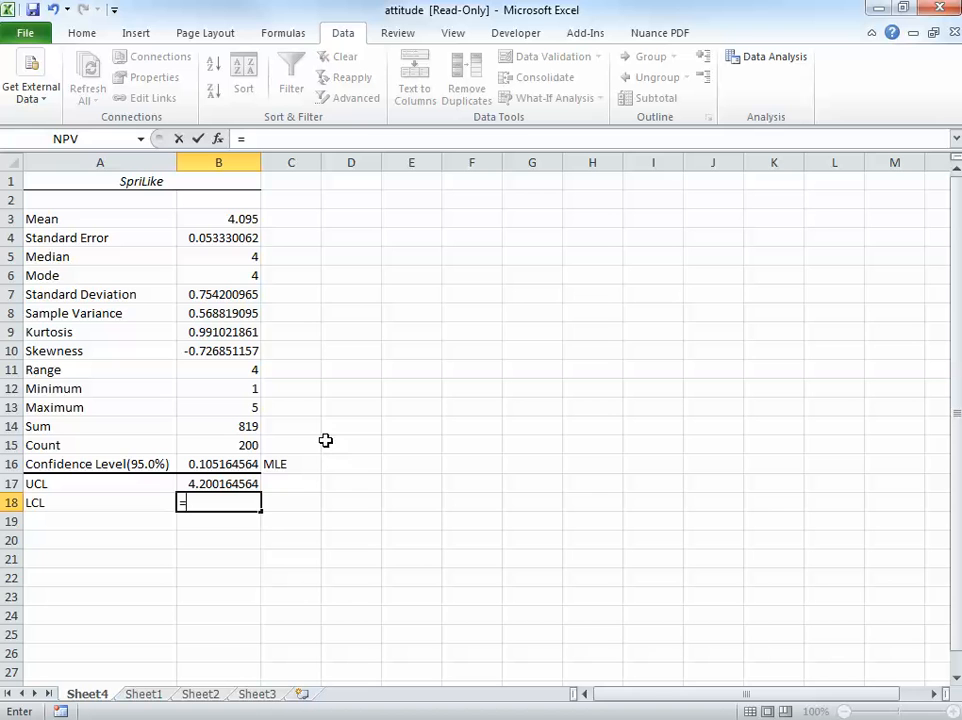
click(240, 218)
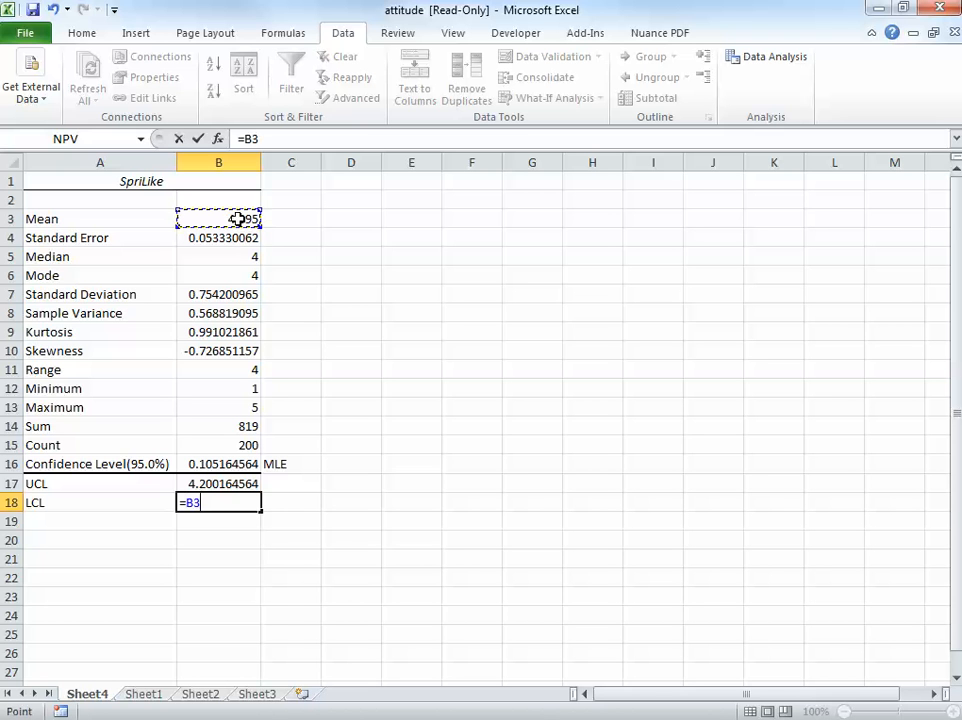
text(-)
click(224, 463)
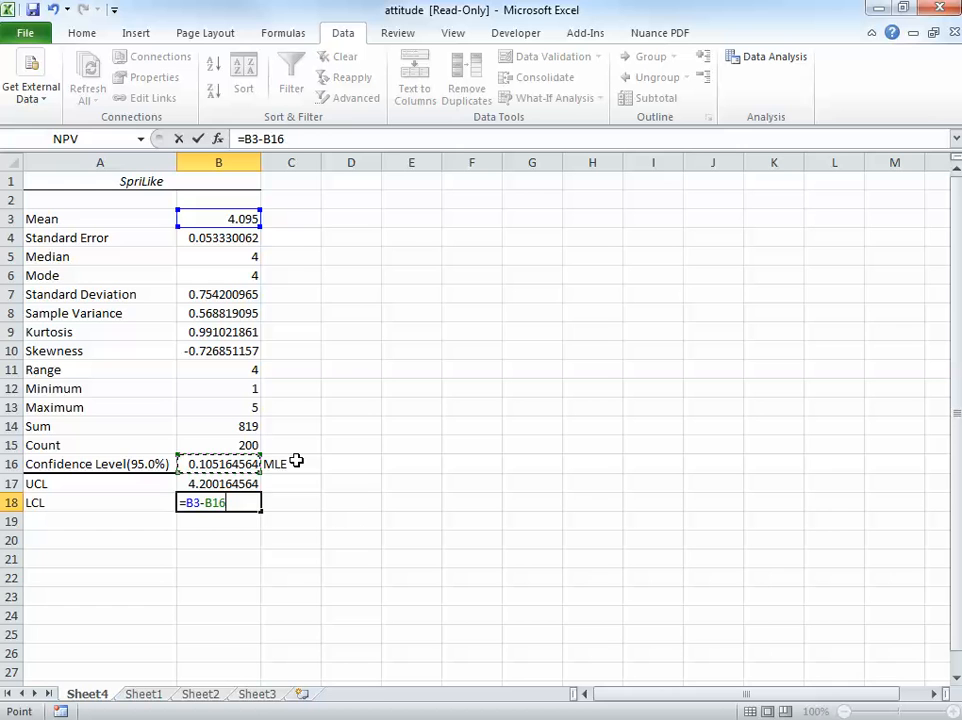
key(Return)
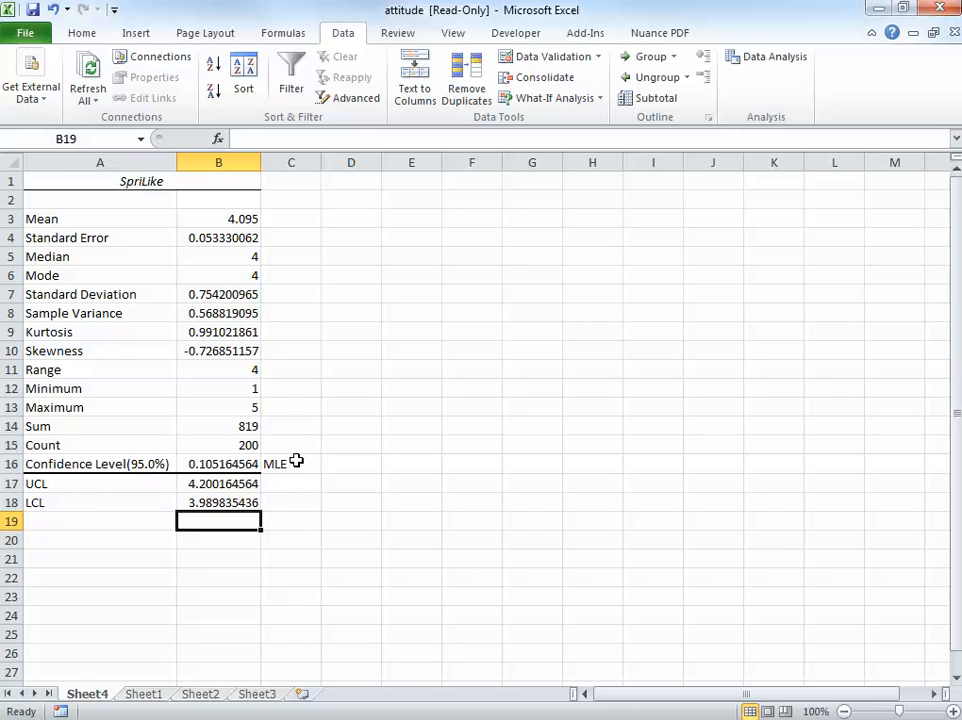
click(252, 502)
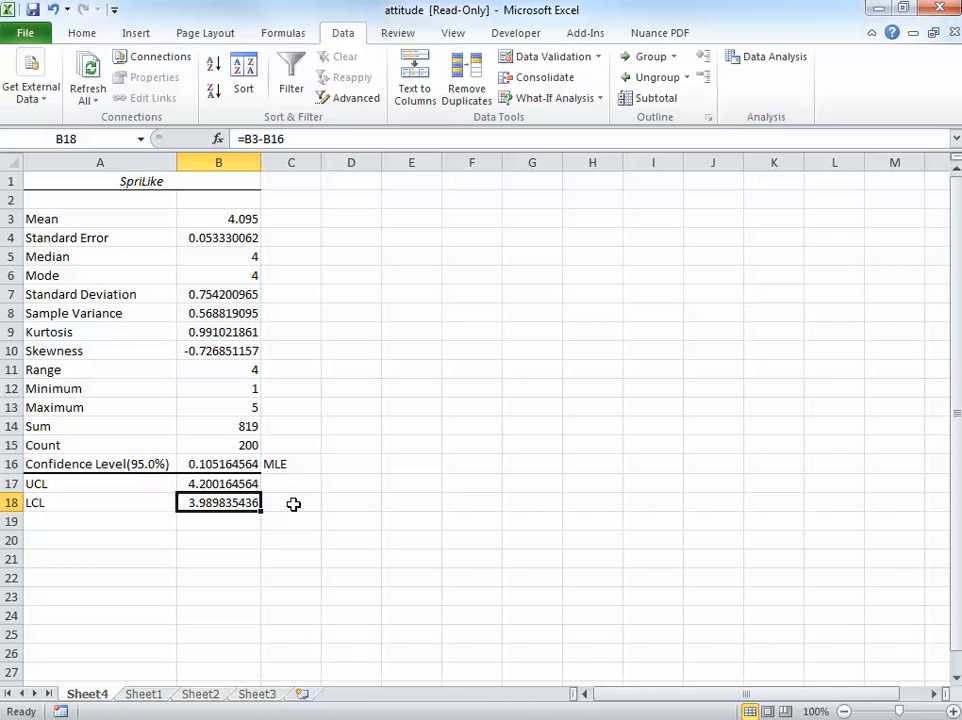
click(243, 484)
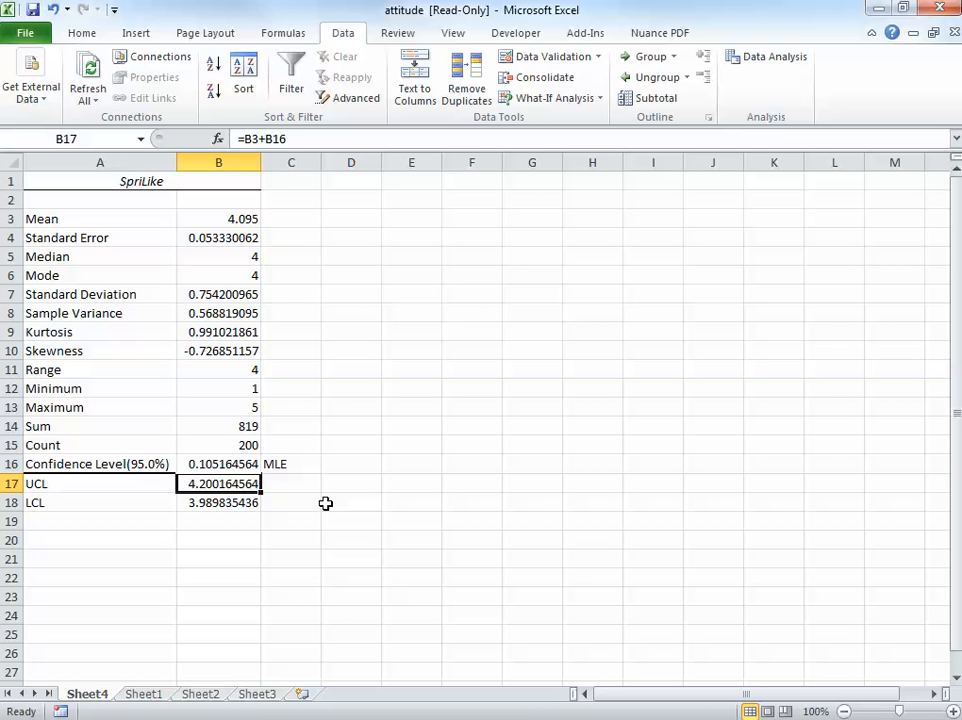